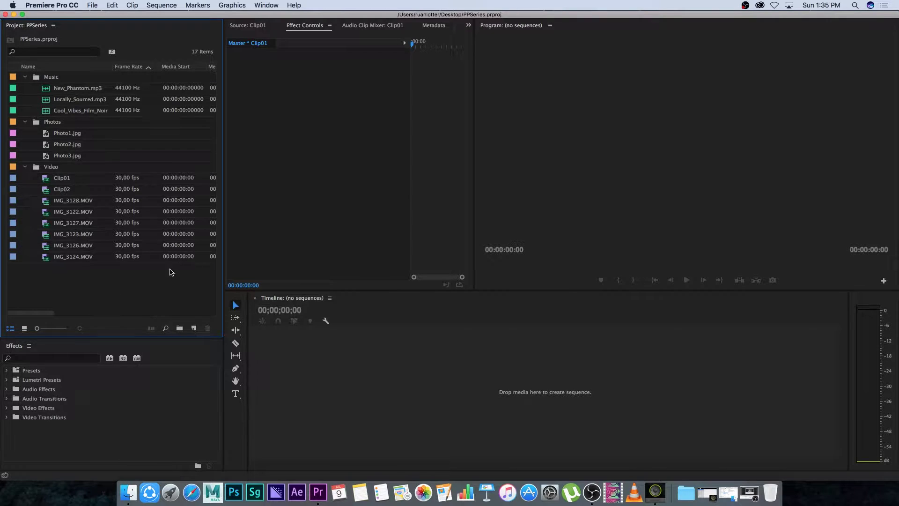
Start a new sequence from the Project panel's New Item menu.
{"action": "right_click", "coordinate": [94, 289]}
{"action": "mouse_move", "coordinate": [122, 329]}
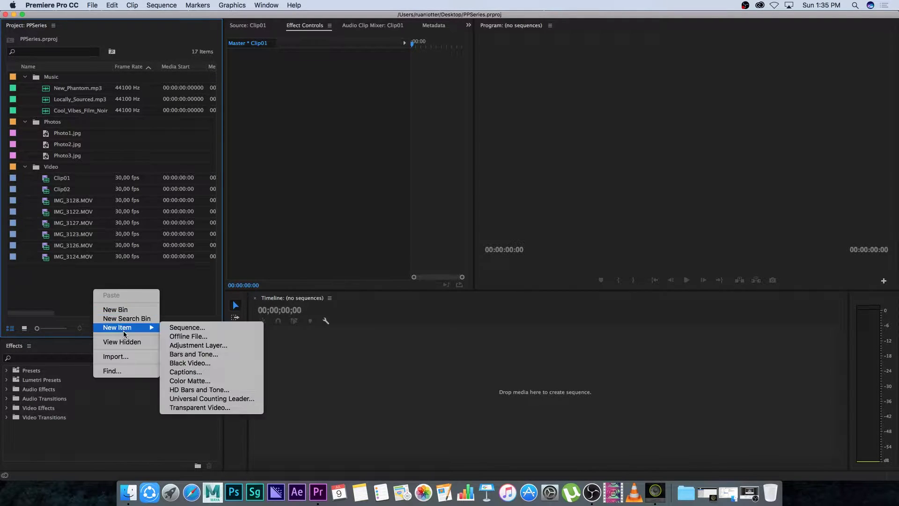
{"action": "left_click", "coordinate": [186, 329]}
{"action": "left_click_drag", "start_coordinate": [395, 85], "coordinate": [368, 73]}
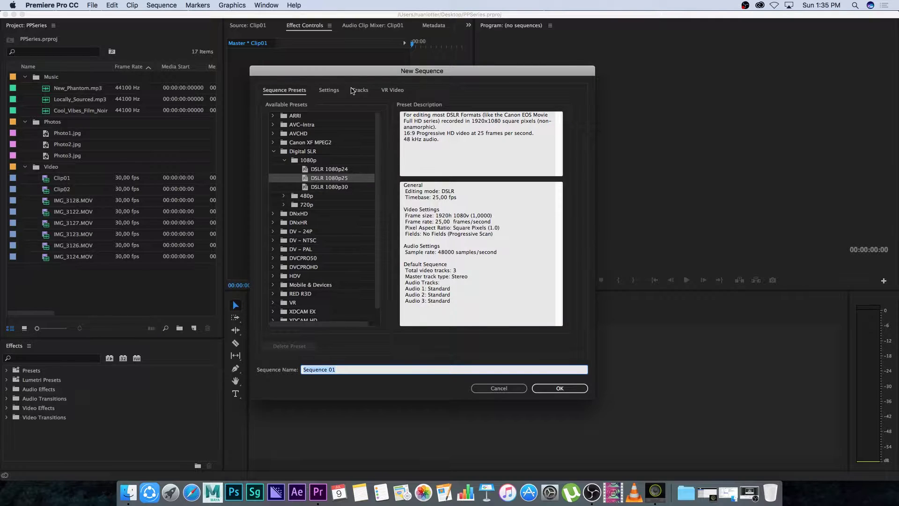
Choose the Digital SLR > 1080p > DSLR 1080p30 preset and create Sequence 01.
{"action": "left_click", "coordinate": [274, 151]}
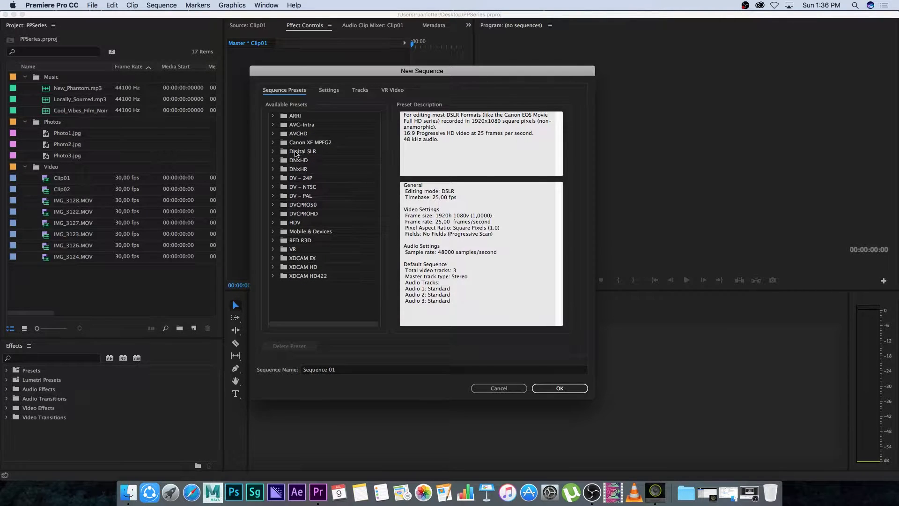
{"action": "left_click", "coordinate": [303, 152]}
{"action": "left_click", "coordinate": [274, 151]}
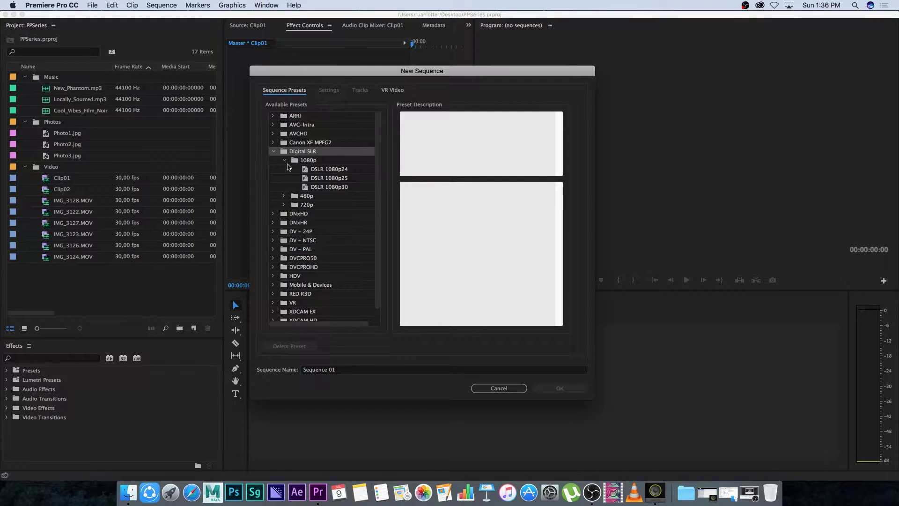
{"action": "left_click", "coordinate": [284, 160]}
{"action": "left_click", "coordinate": [308, 163]}
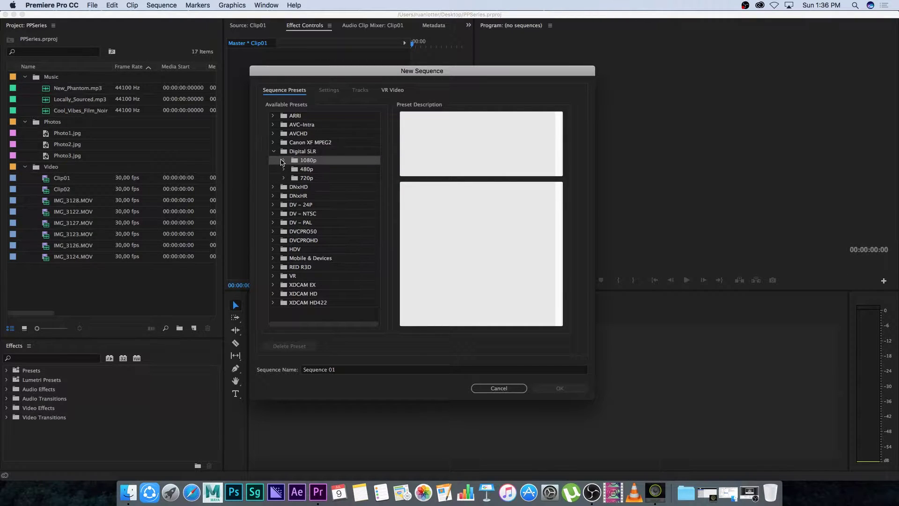
{"action": "left_click", "coordinate": [284, 160]}
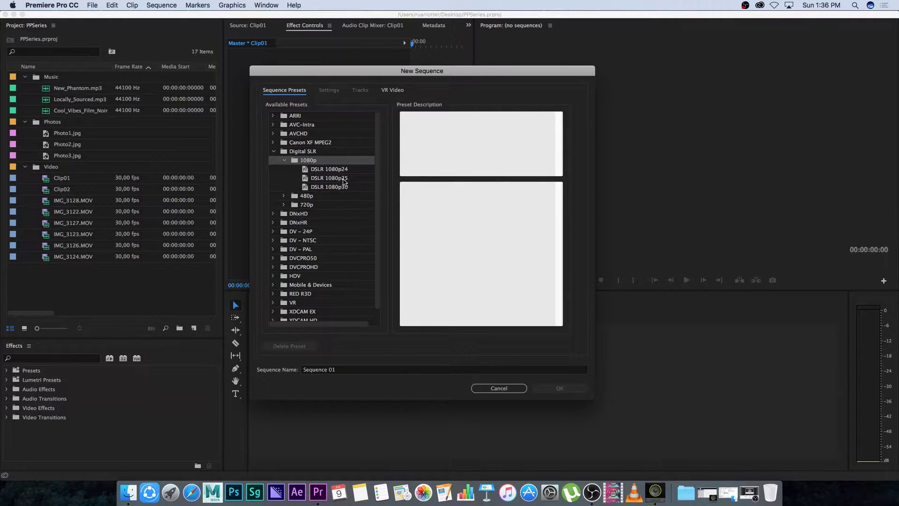
{"action": "left_click", "coordinate": [330, 187]}
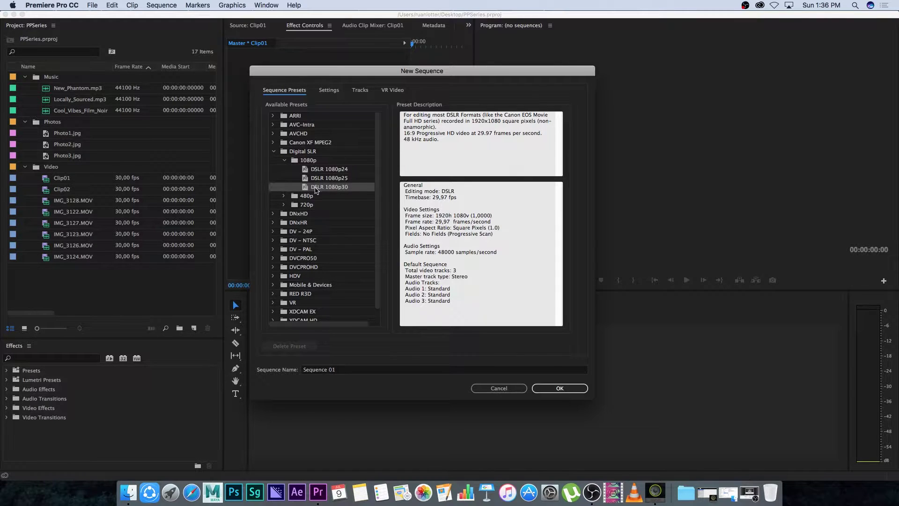
{"action": "left_click", "coordinate": [560, 389]}
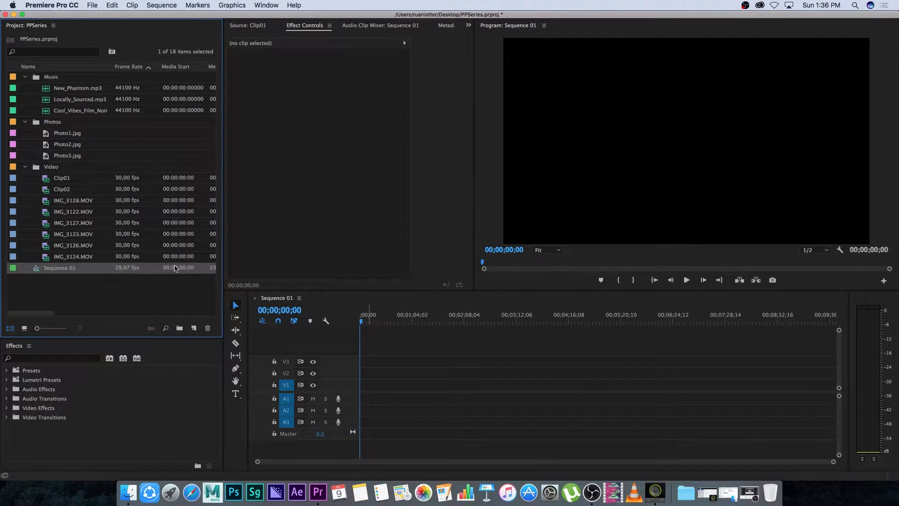
Delete Sequence 01 from the Project panel.
{"action": "left_click", "coordinate": [57, 270]}
{"action": "left_click", "coordinate": [80, 299]}
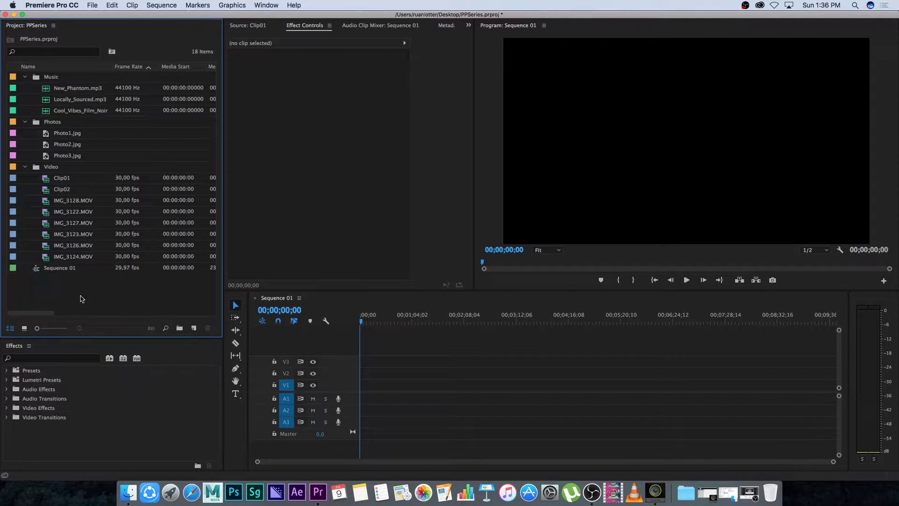
{"action": "left_click", "coordinate": [59, 272]}
{"action": "key", "text": "Delete"}
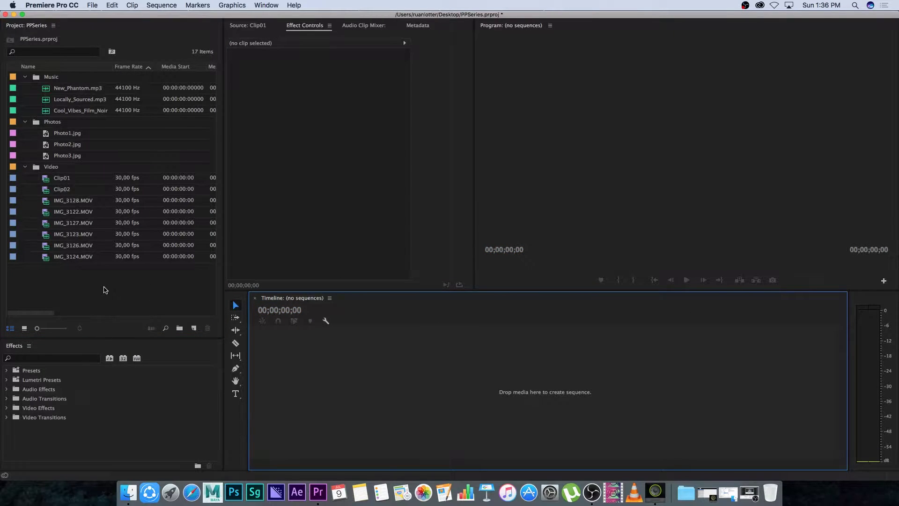
{"action": "left_click", "coordinate": [58, 181]}
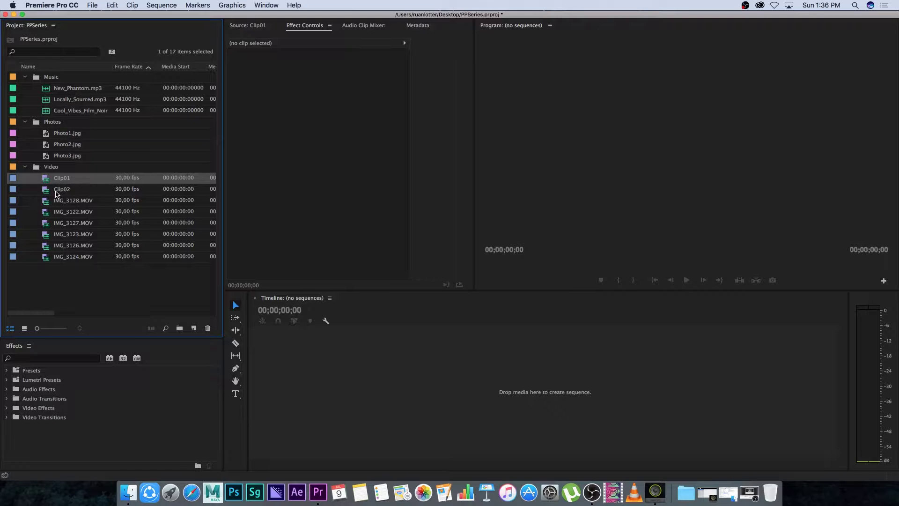
Drop Clip01 onto the empty timeline to build a matching sequence and play it from the start.
{"action": "left_click_drag", "start_coordinate": [45, 180], "coordinate": [444, 402]}
{"action": "left_click_drag", "start_coordinate": [621, 373], "coordinate": [484, 374]}
{"action": "left_click", "coordinate": [385, 318]}
{"action": "key", "text": "Home"}
{"action": "key", "text": "space"}
{"action": "key", "text": "space"}
{"action": "key", "text": "Home"}
Compare the new Clip01 sequence with the Clip01 and Clip02 items in the Video bin.
{"action": "left_click", "coordinate": [60, 180]}
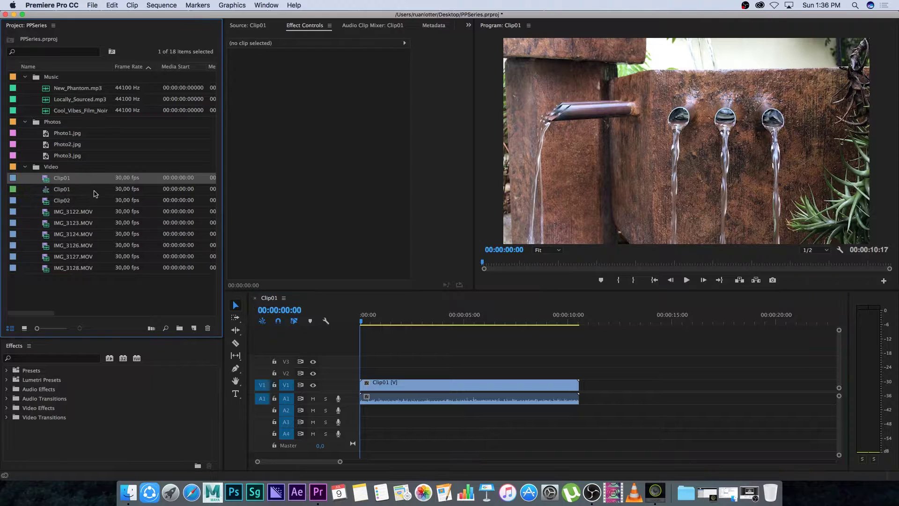
{"action": "left_click", "coordinate": [61, 190]}
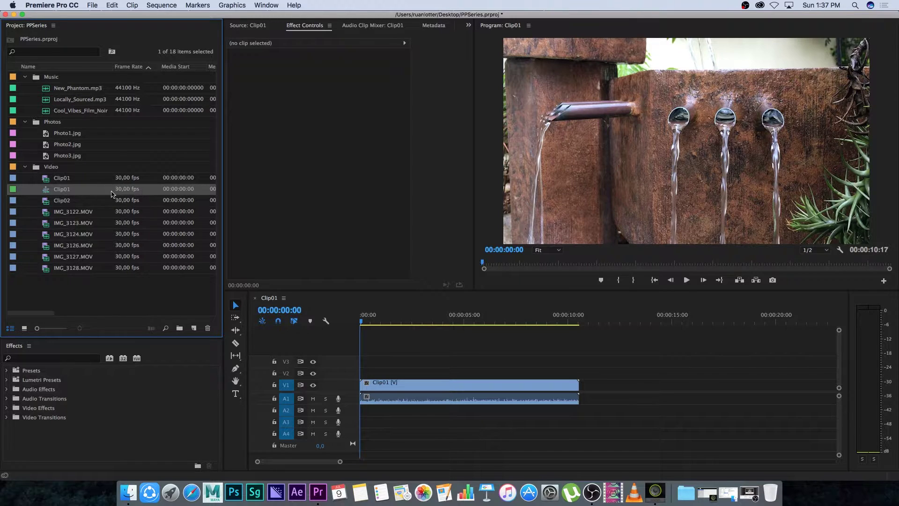
{"action": "left_click", "coordinate": [46, 199]}
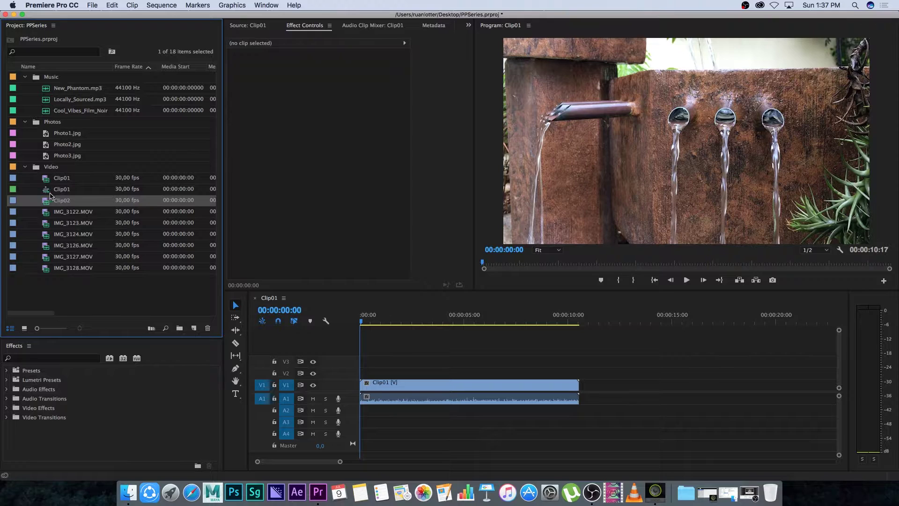
{"action": "left_click", "coordinate": [64, 193]}
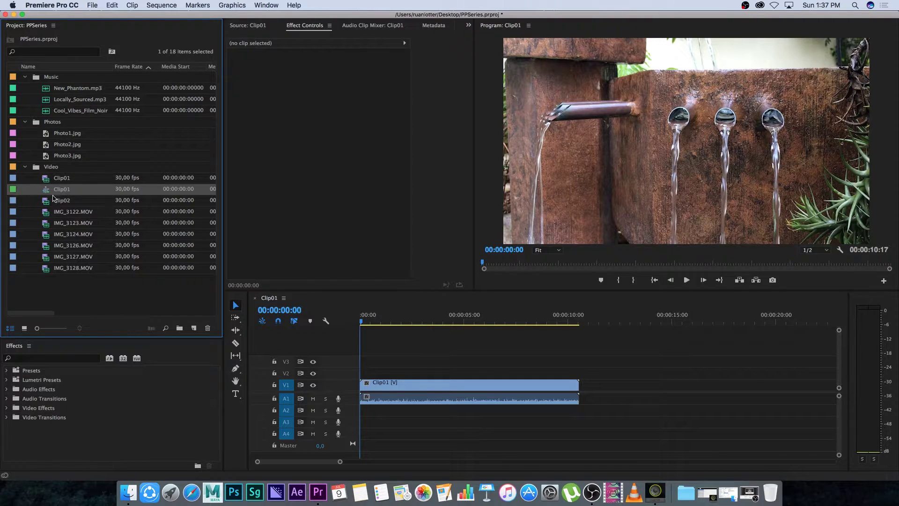
Rename the Clip01 sequence to 'Edit 01' and move it out of the Video bin.
{"action": "left_click", "coordinate": [66, 191]}
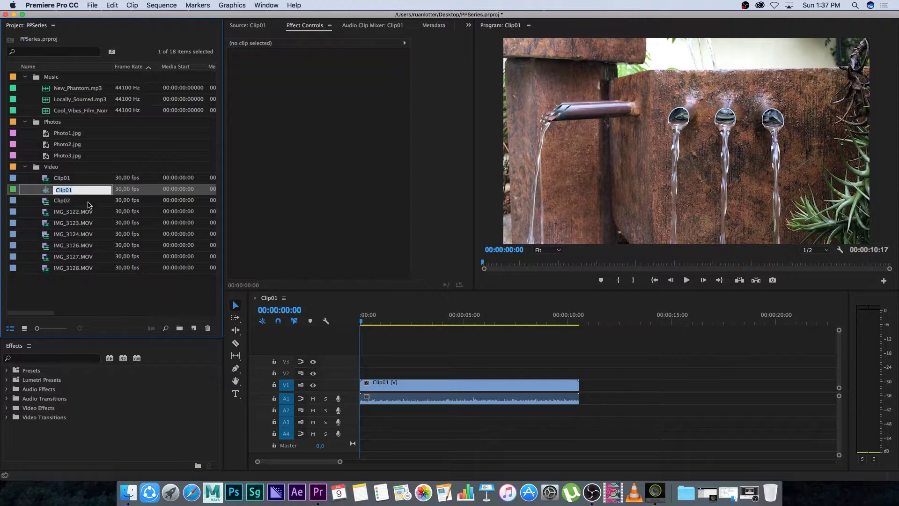
{"action": "type", "text": "Edit"}
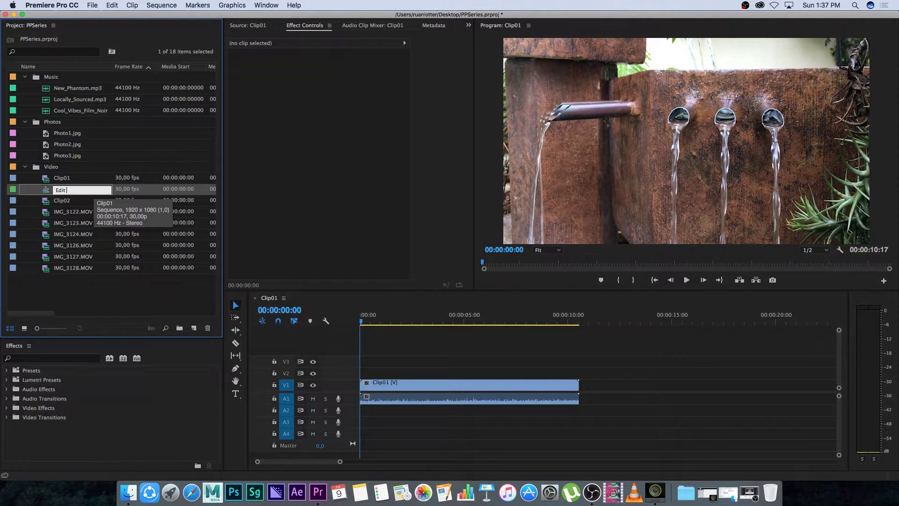
{"action": "type", "text": " 01"}
{"action": "key", "text": "Tab"}
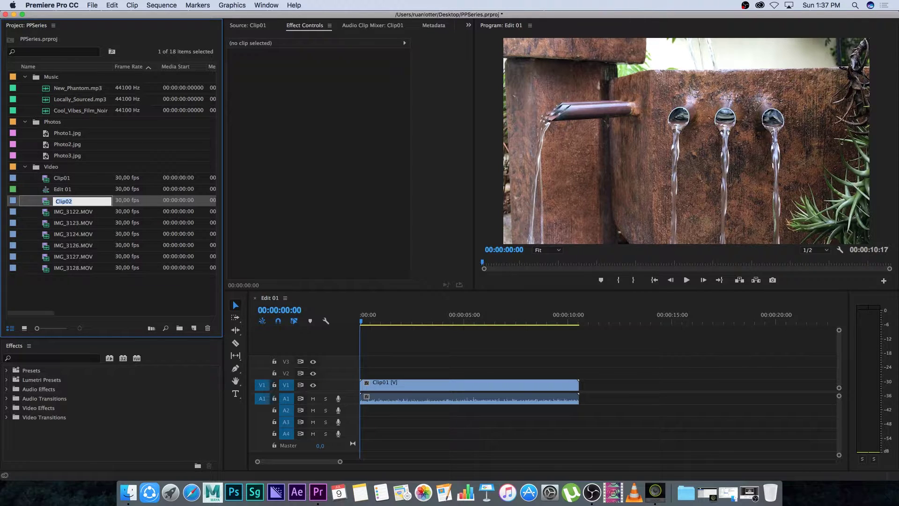
{"action": "left_click", "coordinate": [147, 276]}
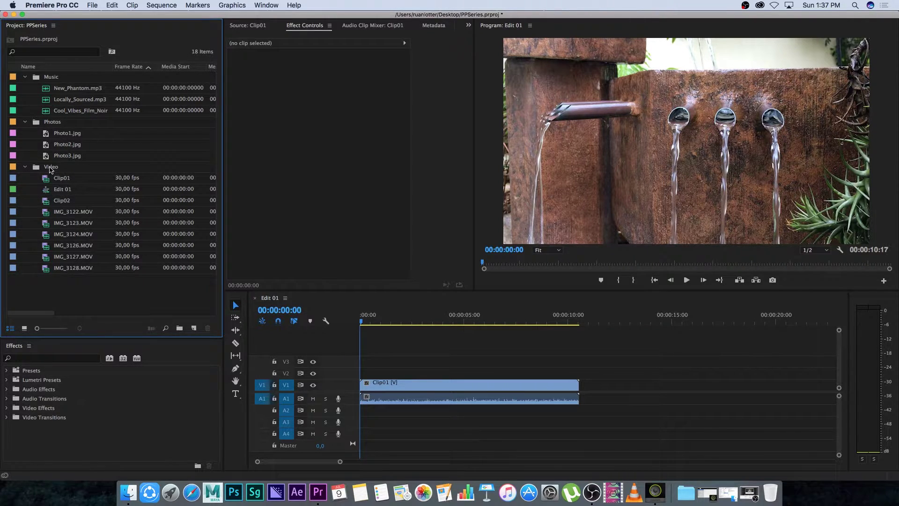
{"action": "left_click_drag", "start_coordinate": [51, 192], "coordinate": [56, 298]}
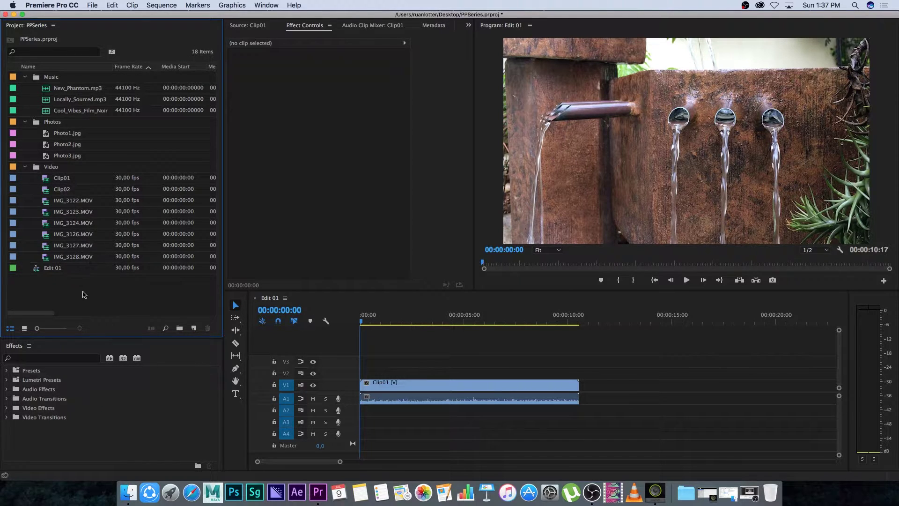
Create a bin named 'Edits' and move Edit 01 into it.
{"action": "right_click", "coordinate": [78, 297]}
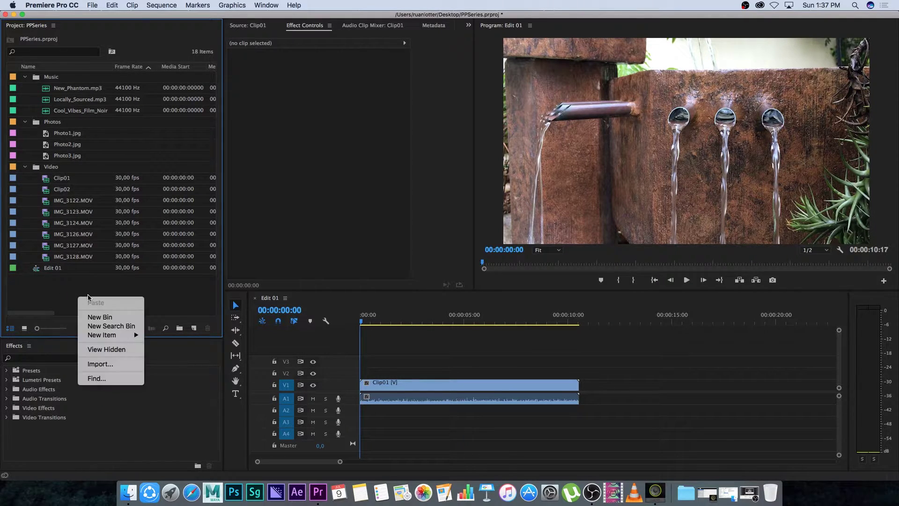
{"action": "left_click", "coordinate": [100, 317]}
{"action": "type", "text": "Edits"}
{"action": "key", "text": "Tab"}
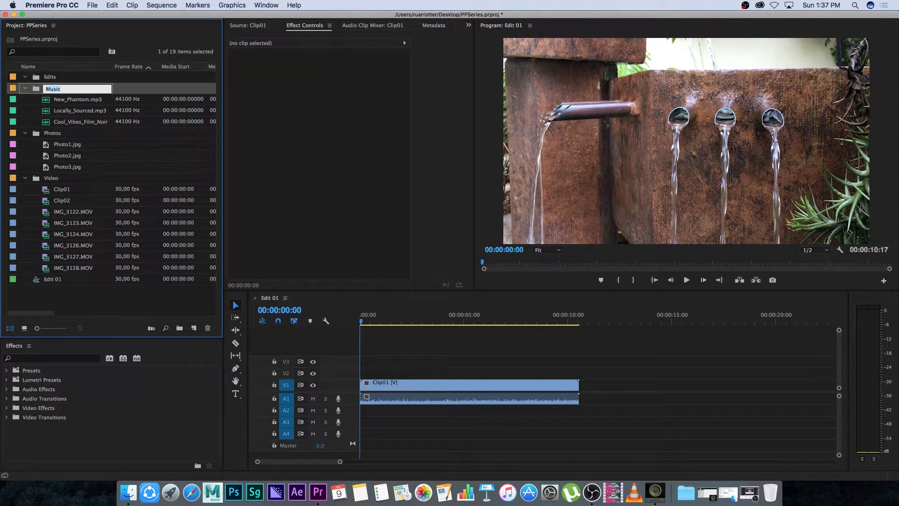
{"action": "left_click", "coordinate": [62, 298]}
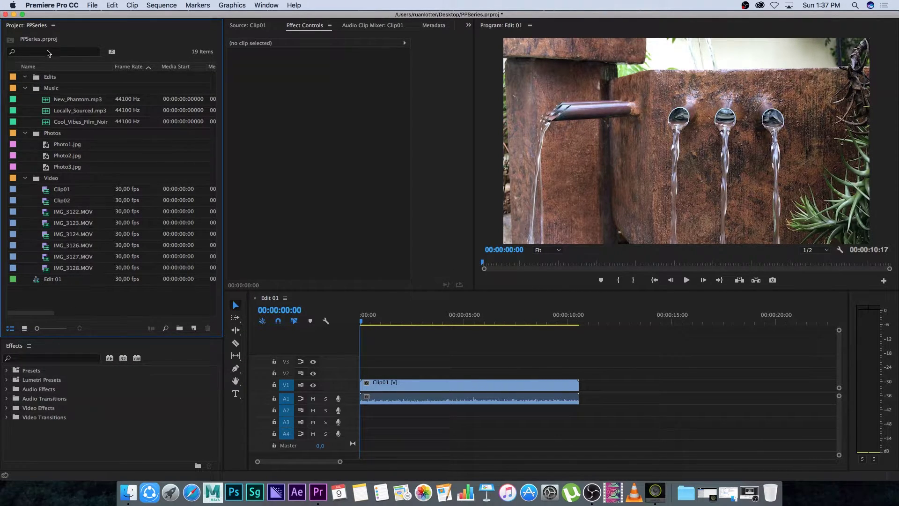
{"action": "left_click", "coordinate": [35, 280]}
{"action": "left_click_drag", "start_coordinate": [37, 281], "coordinate": [54, 77]}
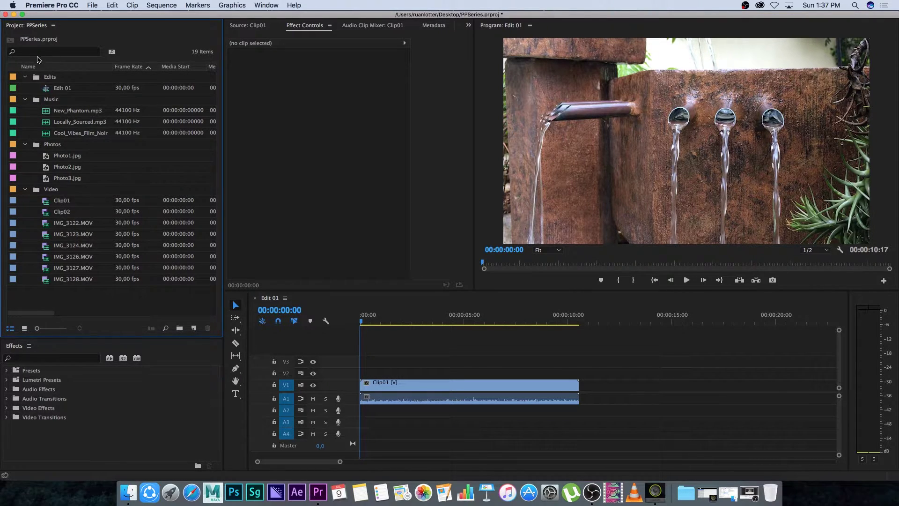
{"action": "left_click", "coordinate": [60, 90]}
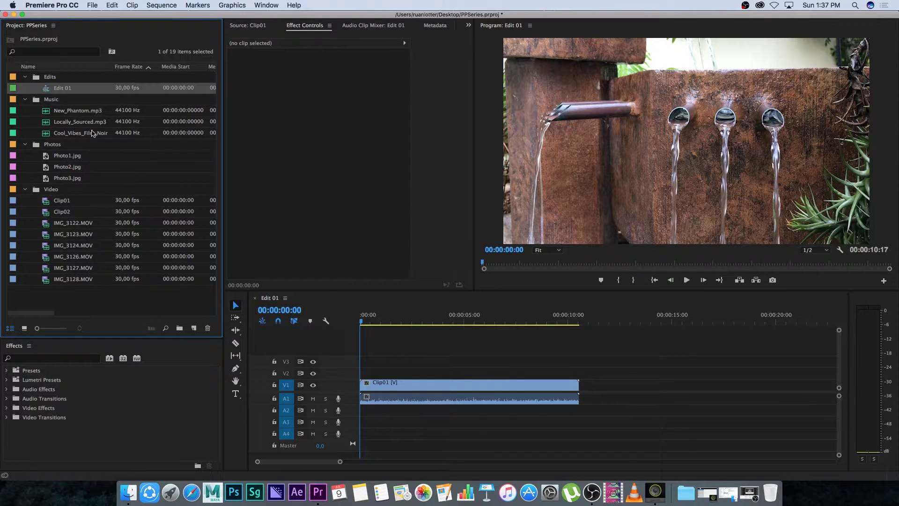
Remove Clip01 from the Edit 01 timeline.
{"action": "left_click", "coordinate": [398, 321]}
{"action": "left_click_drag", "start_coordinate": [420, 361], "coordinate": [437, 402]}
{"action": "left_click", "coordinate": [421, 351]}
{"action": "mouse_move", "coordinate": [411, 317]}
{"action": "left_mouse_down"}
{"action": "mouse_move", "coordinate": [366, 316]}
{"action": "mouse_move", "coordinate": [529, 316]}
{"action": "mouse_move", "coordinate": [392, 321]}
{"action": "mouse_move", "coordinate": [412, 322]}
{"action": "left_mouse_up"}
{"action": "left_click_drag", "start_coordinate": [473, 347], "coordinate": [456, 390]}
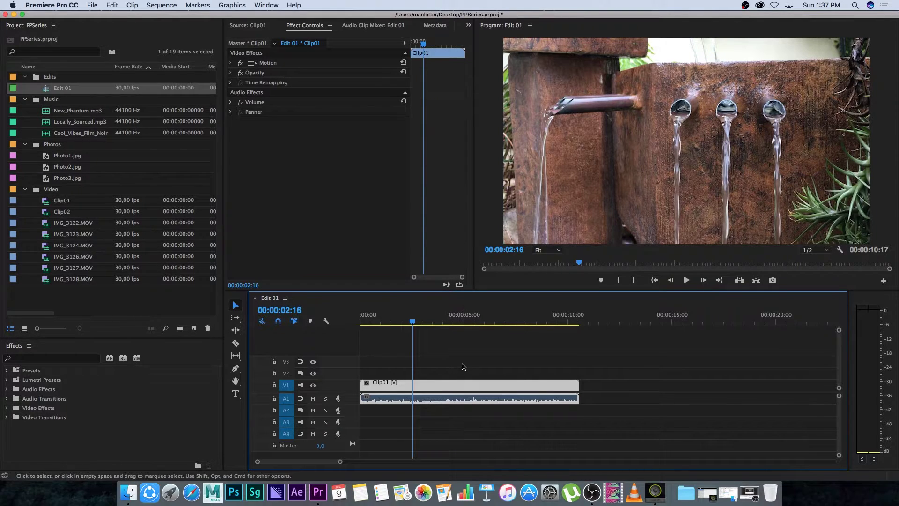
{"action": "key", "text": "Delete"}
Place Clip02 at the start of V1, followed by IMG_3123.MOV.
{"action": "mouse_move", "coordinate": [412, 321]}
{"action": "left_mouse_down"}
{"action": "mouse_move", "coordinate": [349, 322]}
{"action": "mouse_move", "coordinate": [418, 321]}
{"action": "left_mouse_up"}
{"action": "left_click_drag", "start_coordinate": [55, 213], "coordinate": [361, 385]}
{"action": "left_click_drag", "start_coordinate": [71, 233], "coordinate": [609, 386]}
Play back Edit 01 and park the playhead around 5 seconds.
{"action": "left_click_drag", "start_coordinate": [497, 324], "coordinate": [621, 323]}
{"action": "key", "text": "space"}
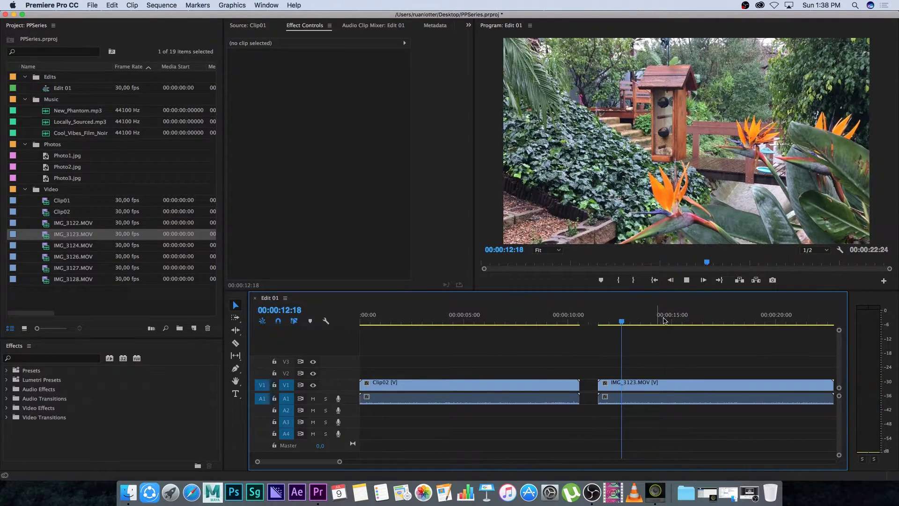
{"action": "mouse_move", "coordinate": [404, 322]}
{"action": "left_mouse_down"}
{"action": "mouse_move", "coordinate": [376, 322]}
{"action": "mouse_move", "coordinate": [770, 321]}
{"action": "mouse_move", "coordinate": [412, 322]}
{"action": "left_mouse_up"}
{"action": "key", "text": "space"}
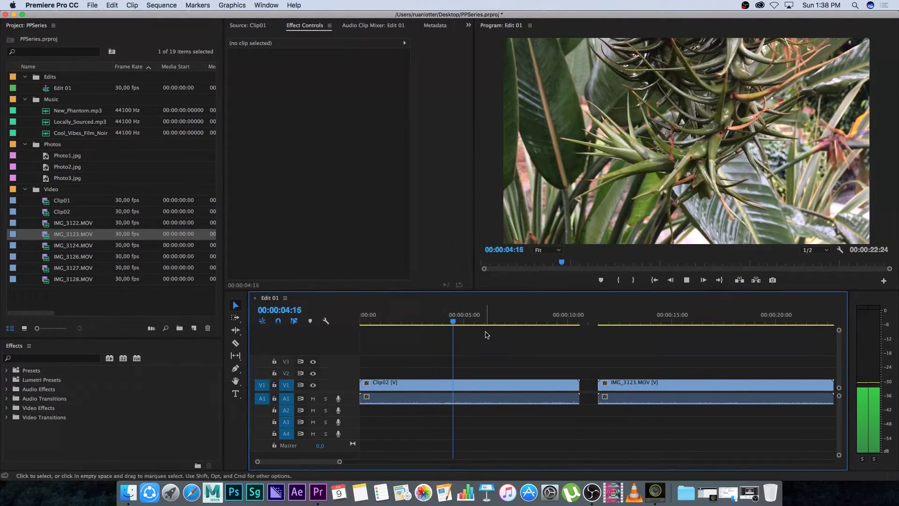
{"action": "key", "text": "space"}
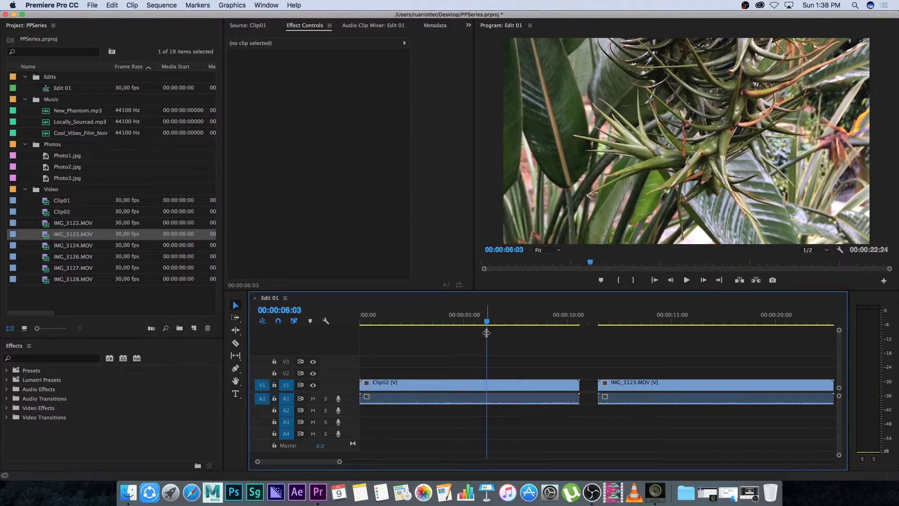
{"action": "left_click_drag", "start_coordinate": [487, 331], "coordinate": [474, 323]}
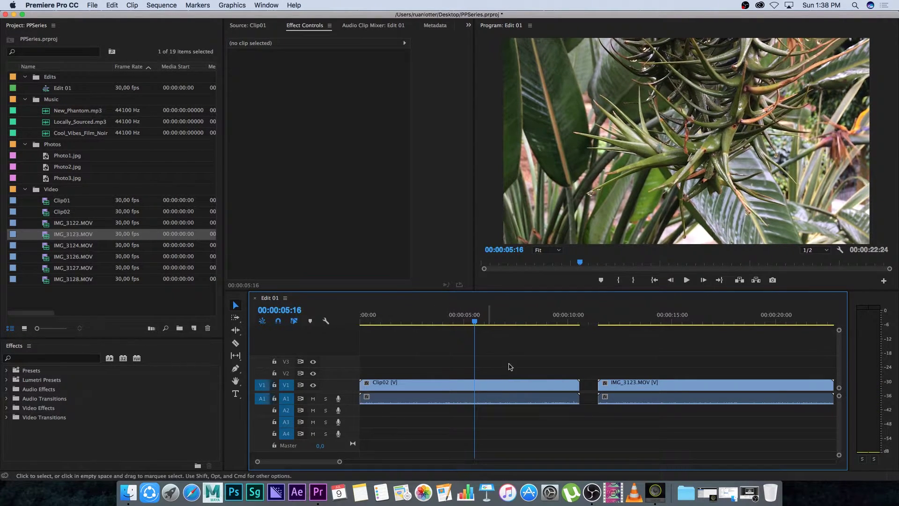
Delete Clip02 and IMG_3123.MOV from Edit 01.
{"action": "left_click_drag", "start_coordinate": [339, 462], "coordinate": [378, 462]}
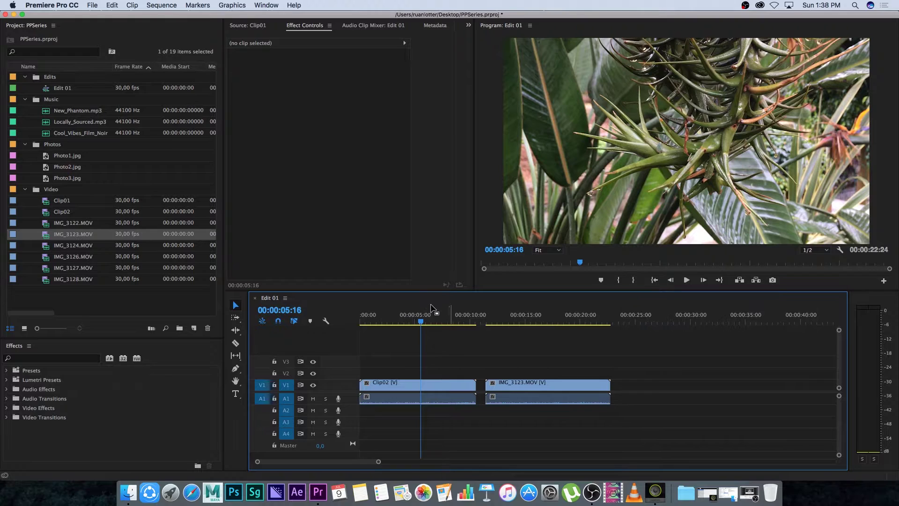
{"action": "left_click_drag", "start_coordinate": [434, 362], "coordinate": [566, 407]}
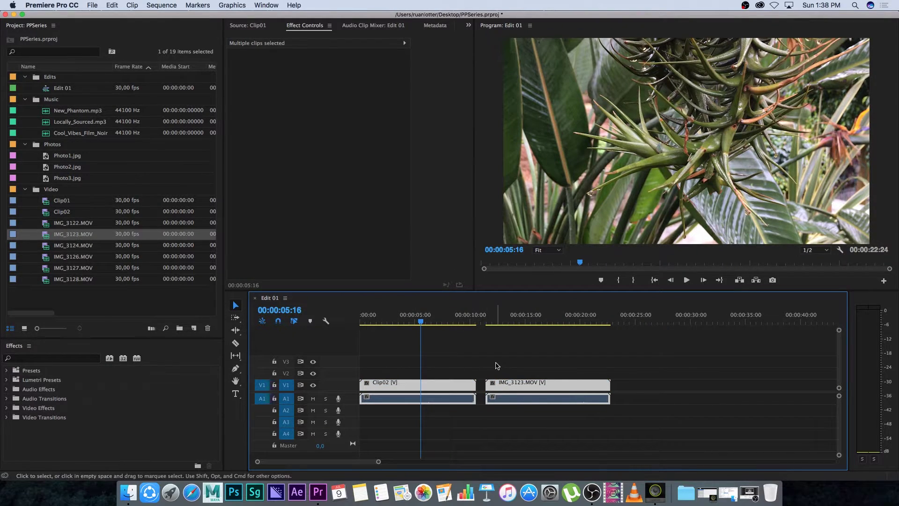
{"action": "key", "text": "Delete"}
{"action": "left_click", "coordinate": [106, 299]}
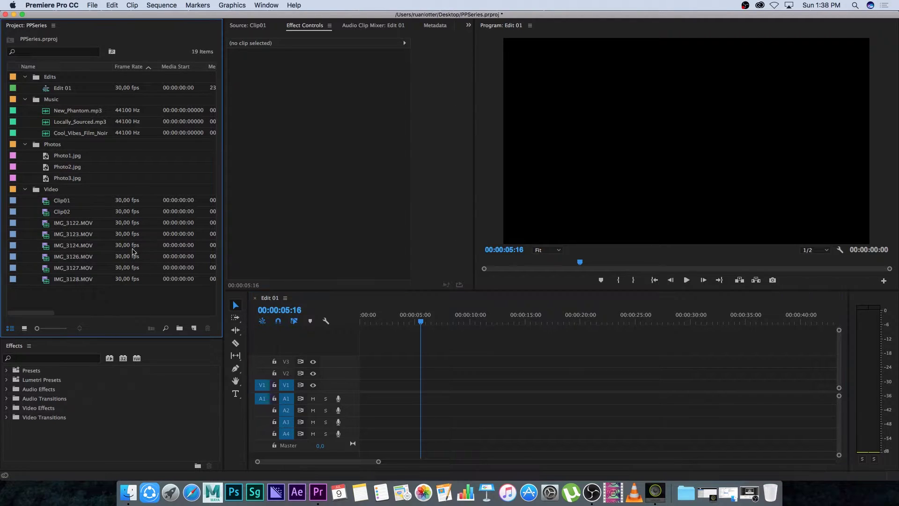
{"action": "left_click", "coordinate": [60, 90]}
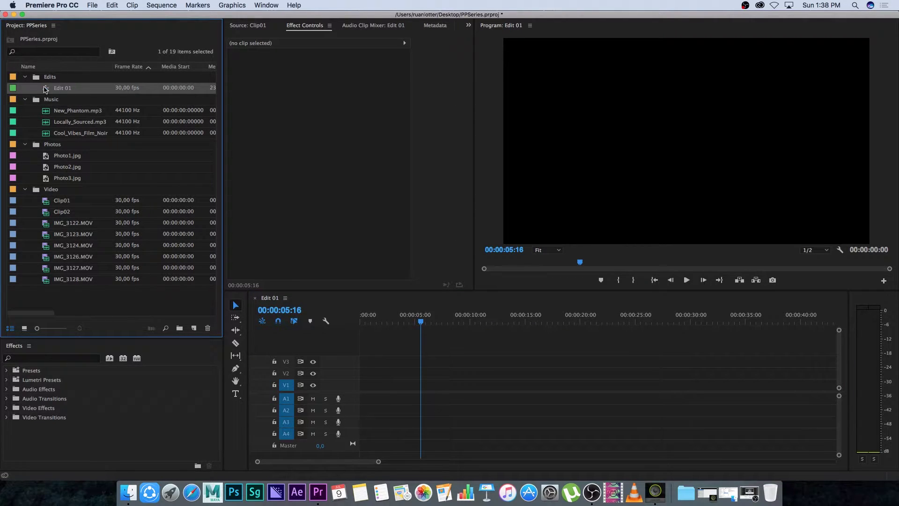
{"action": "key", "text": "super+shift+a"}
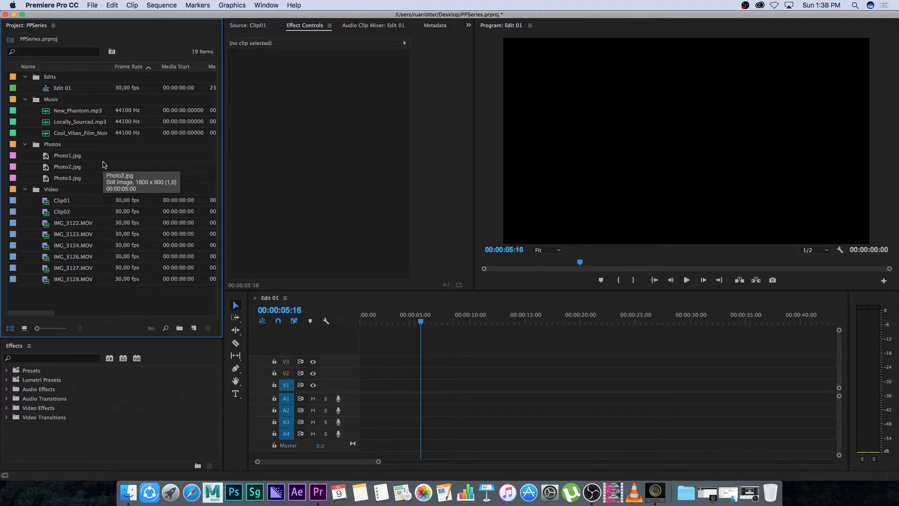
{"action": "left_click", "coordinate": [61, 90]}
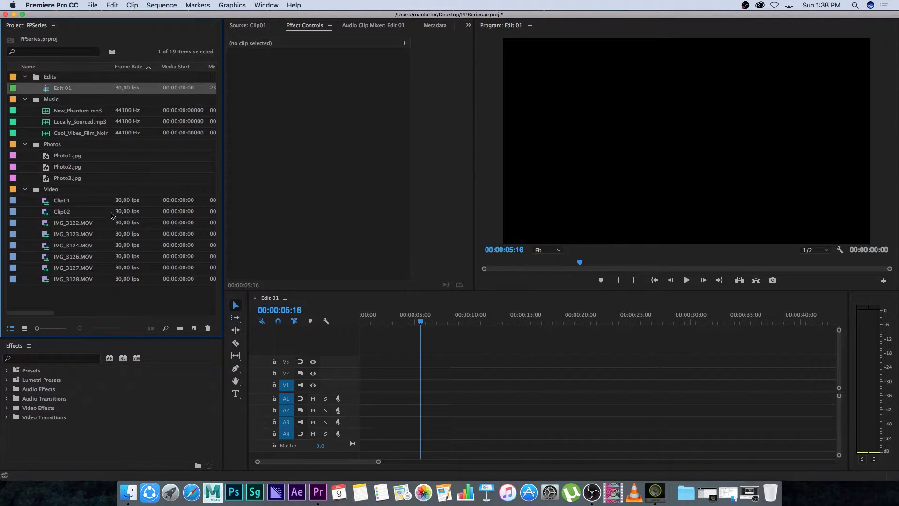
Place Clip01 then Clip02 back to back on V1 and scrub the result.
{"action": "left_click_drag", "start_coordinate": [45, 203], "coordinate": [363, 387]}
{"action": "left_click", "coordinate": [131, 214]}
{"action": "left_click_drag", "start_coordinate": [130, 213], "coordinate": [482, 387]}
{"action": "left_click", "coordinate": [432, 320]}
{"action": "mouse_move", "coordinate": [443, 320]}
{"action": "left_mouse_down"}
{"action": "mouse_move", "coordinate": [458, 321]}
{"action": "mouse_move", "coordinate": [361, 322]}
{"action": "mouse_move", "coordinate": [426, 321]}
{"action": "left_mouse_up"}
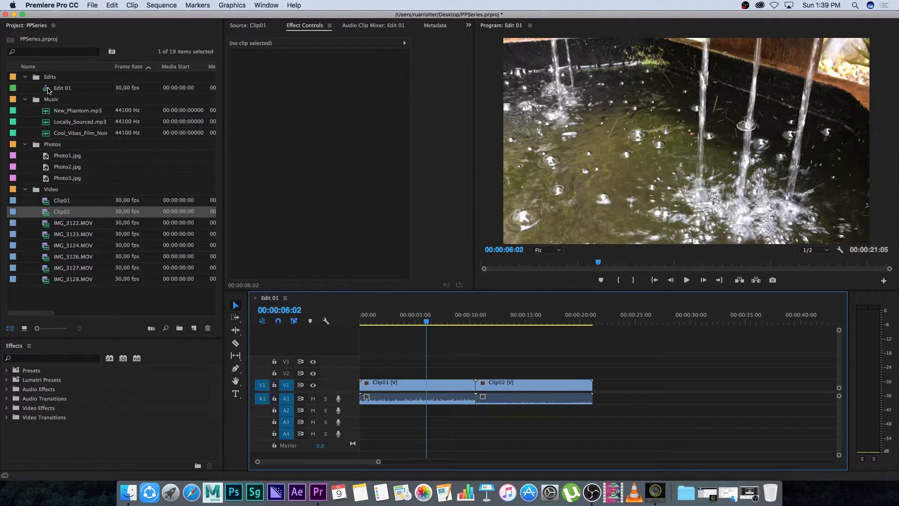
Duplicate the Edit 01 sequence, rename the copy 'Edit 02', and open it.
{"action": "right_click", "coordinate": [48, 90]}
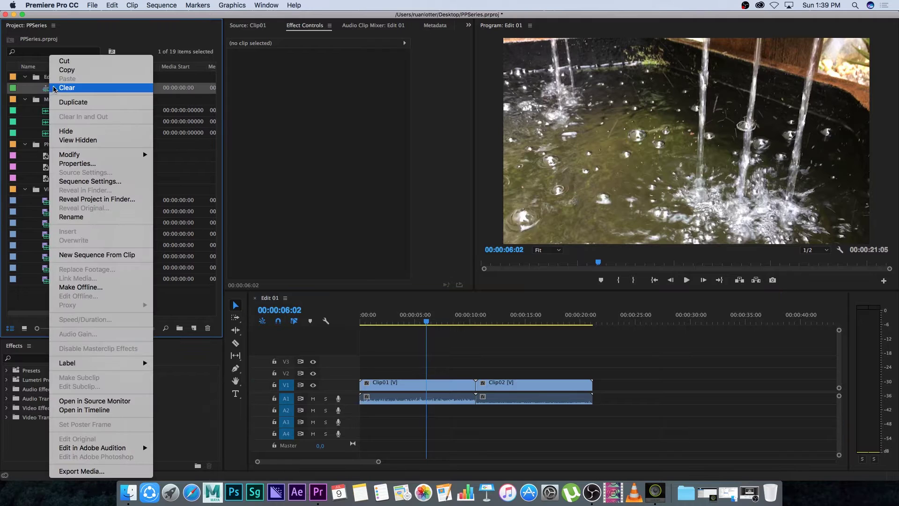
{"action": "left_click", "coordinate": [93, 105]}
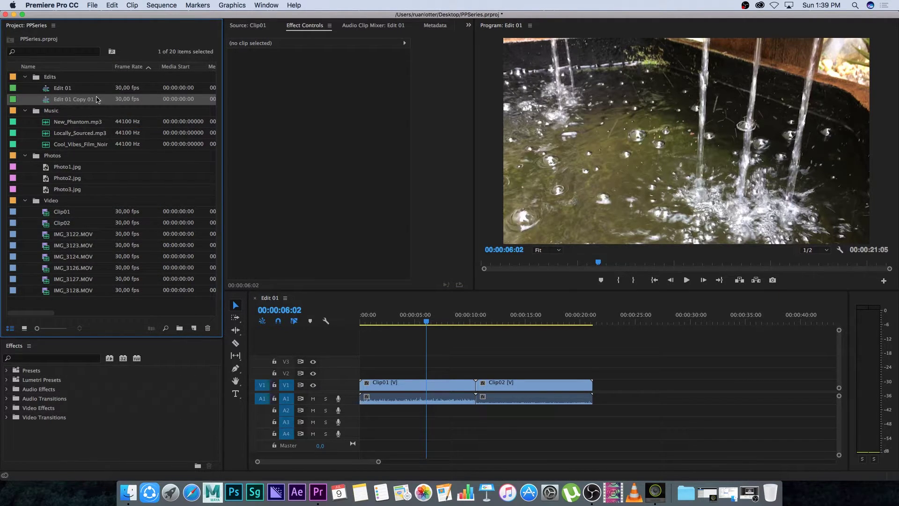
{"action": "left_click", "coordinate": [82, 100]}
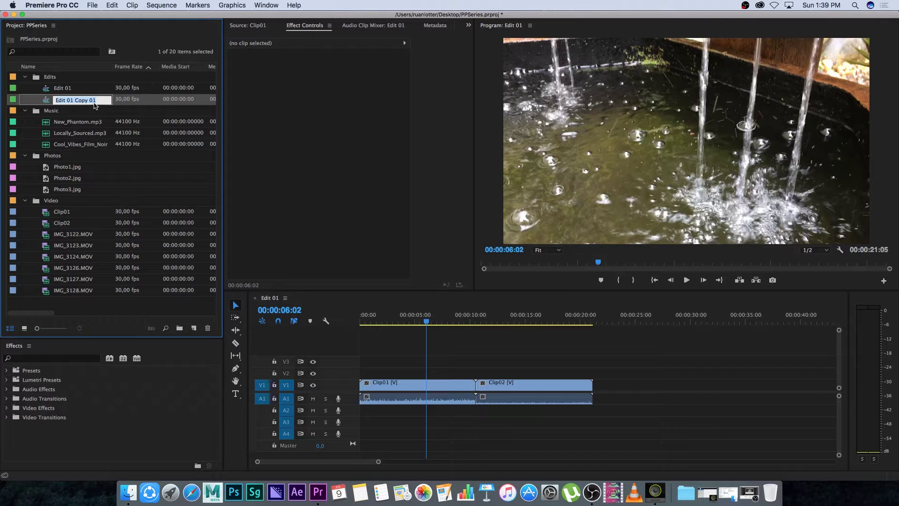
{"action": "key", "text": "BackSpace"}
{"action": "key", "text": "BackSpace"}
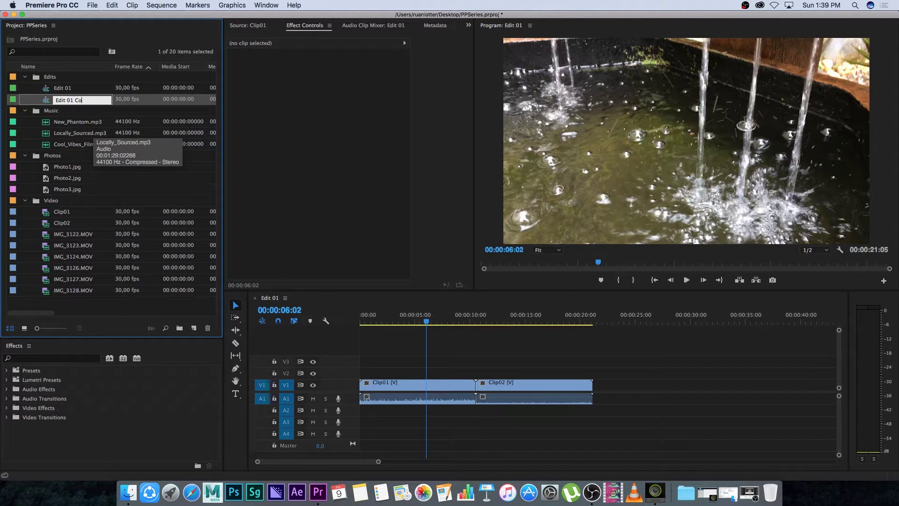
{"action": "type", "text": "2"}
{"action": "key", "text": "Tab"}
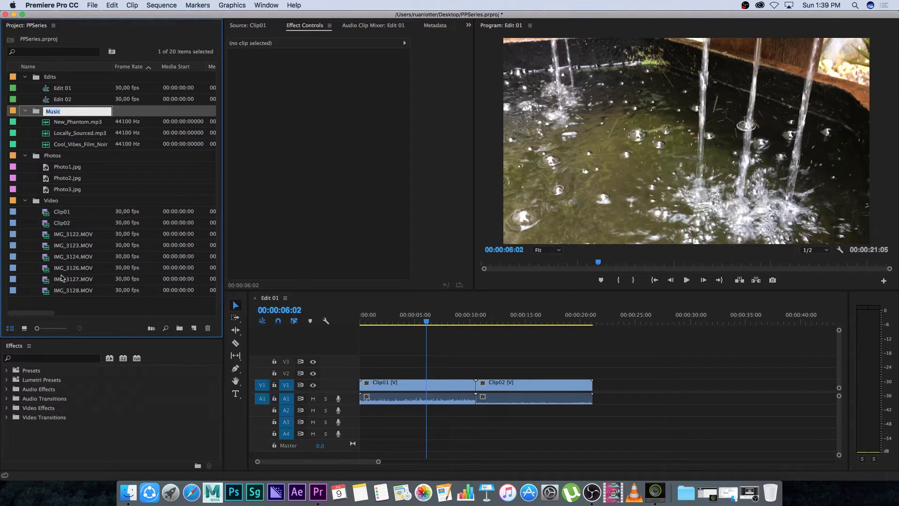
{"action": "left_click", "coordinate": [83, 308]}
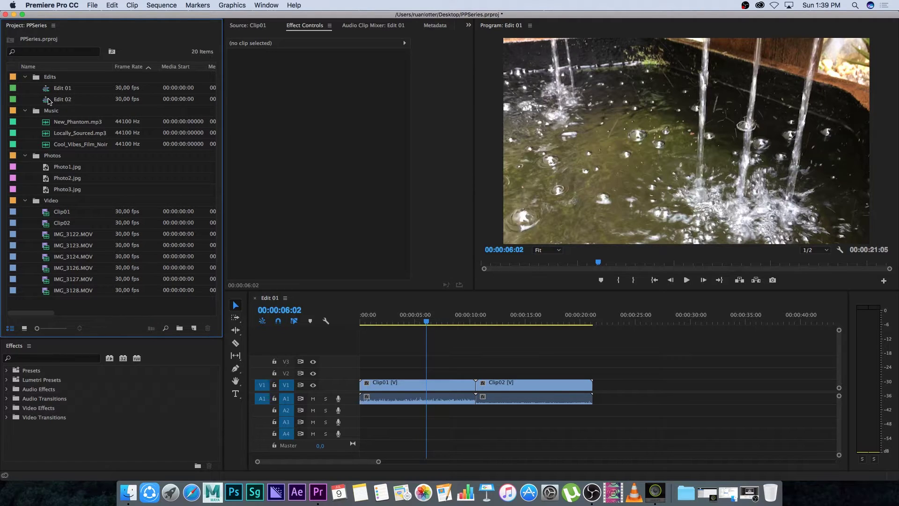
{"action": "double_click", "coordinate": [48, 99]}
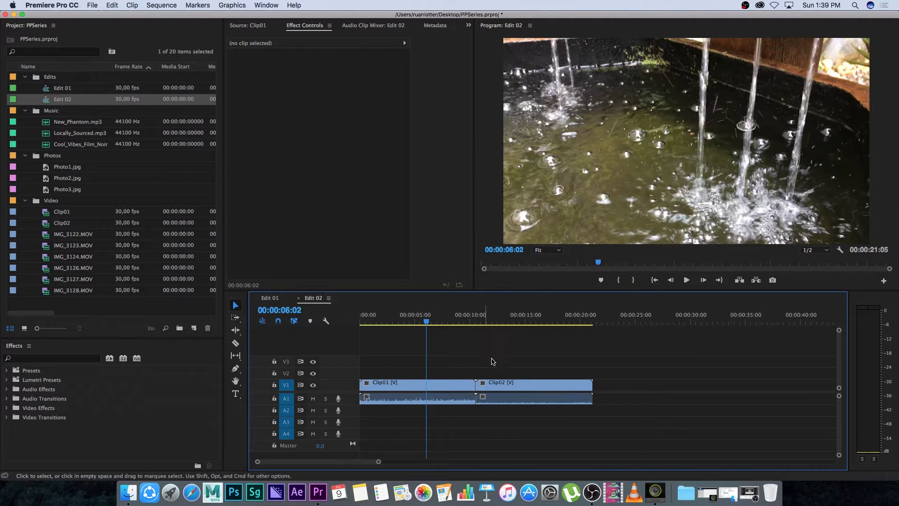
Swap Edit 02's clips for IMG_3122.MOV, IMG_3124.MOV and IMG_3127.MOV in order on V1.
{"action": "left_click_drag", "start_coordinate": [522, 355], "coordinate": [429, 416]}
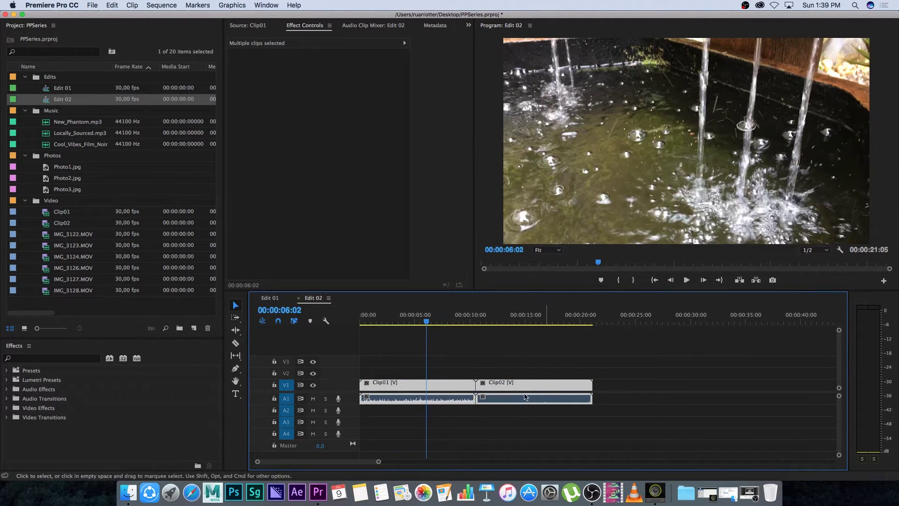
{"action": "key", "text": "Delete"}
{"action": "left_click_drag", "start_coordinate": [52, 234], "coordinate": [366, 385]}
{"action": "left_click_drag", "start_coordinate": [50, 256], "coordinate": [485, 385]}
{"action": "left_click_drag", "start_coordinate": [49, 279], "coordinate": [627, 388]}
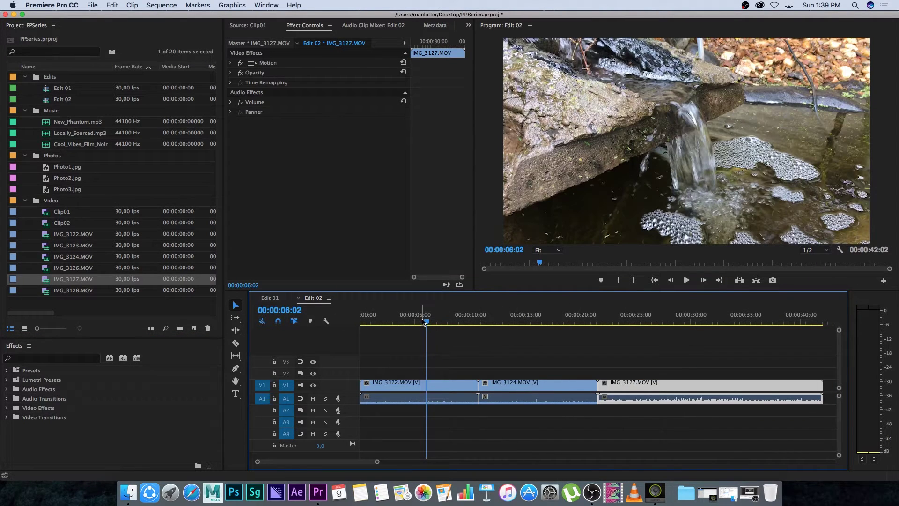
{"action": "left_click", "coordinate": [381, 322]}
{"action": "mouse_move", "coordinate": [382, 322]}
{"action": "left_mouse_down"}
{"action": "mouse_move", "coordinate": [622, 322]}
{"action": "mouse_move", "coordinate": [373, 322]}
{"action": "left_mouse_up"}
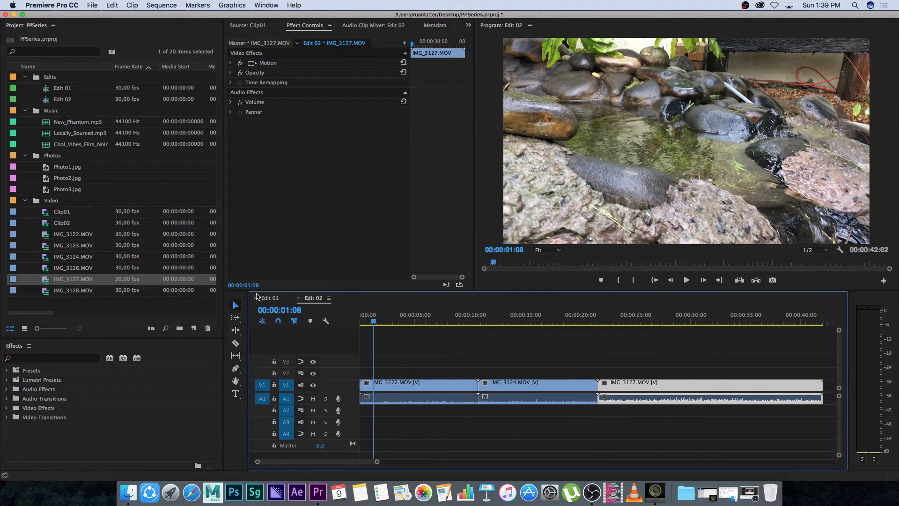
Play back Edit 01, then scrub through Edit 02 to compare them.
{"action": "left_click", "coordinate": [270, 299]}
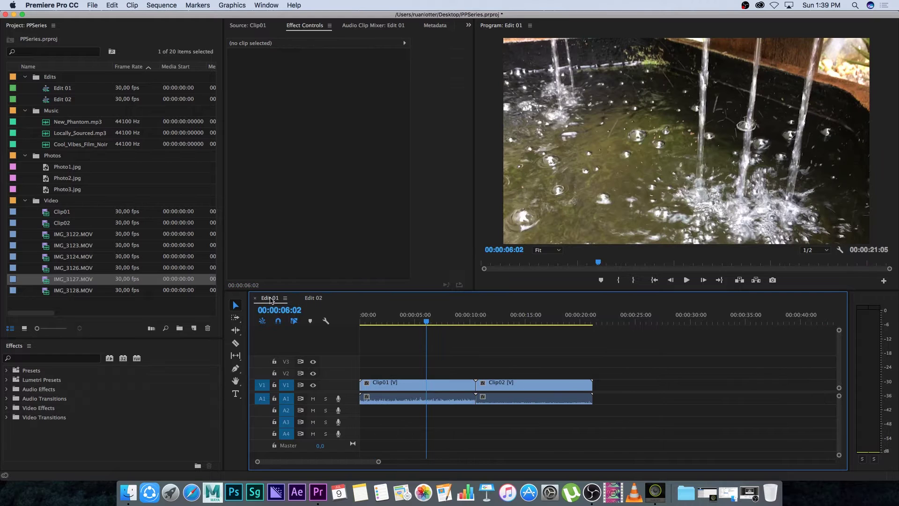
{"action": "key", "text": "l"}
{"action": "key", "text": "l"}
{"action": "key", "text": "l"}
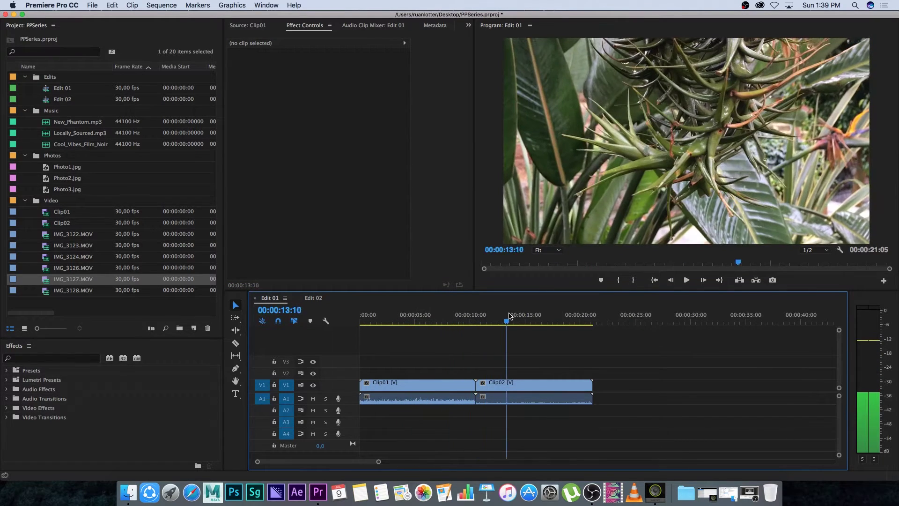
{"action": "key", "text": "k"}
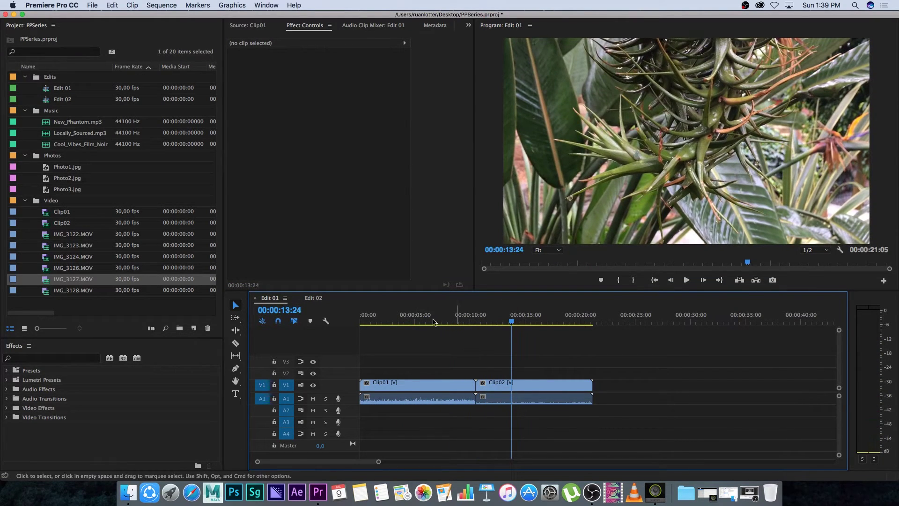
{"action": "left_click", "coordinate": [314, 298]}
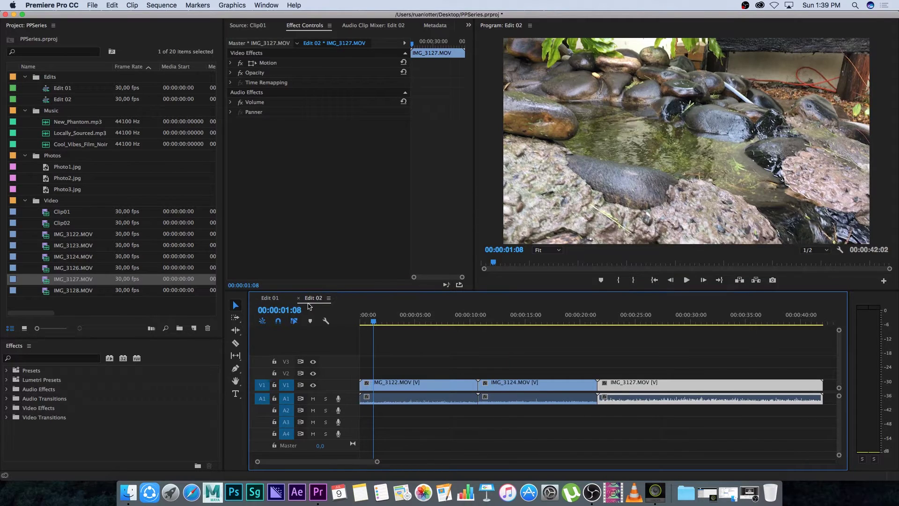
{"action": "left_click_drag", "start_coordinate": [451, 327], "coordinate": [425, 327]}
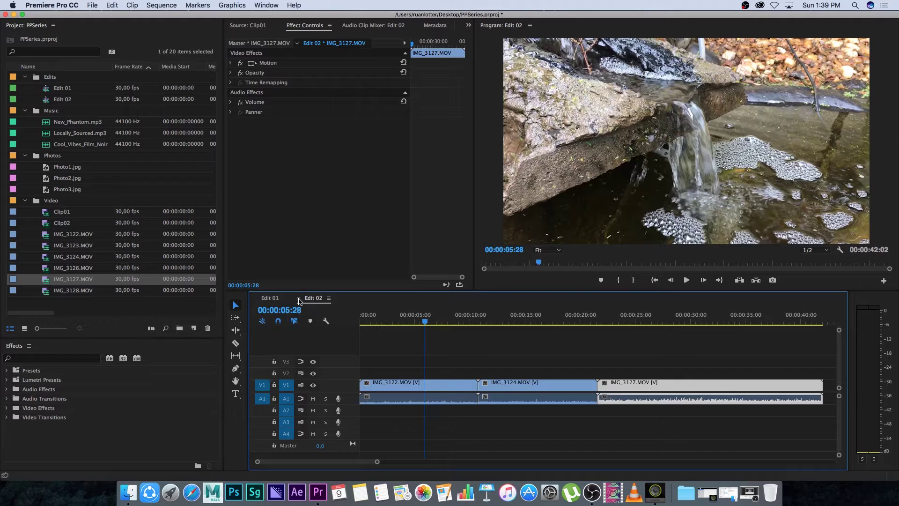
Close and reopen the sequence timelines, ending with Edit 01 reopened from the Edits bin.
{"action": "left_click", "coordinate": [298, 298]}
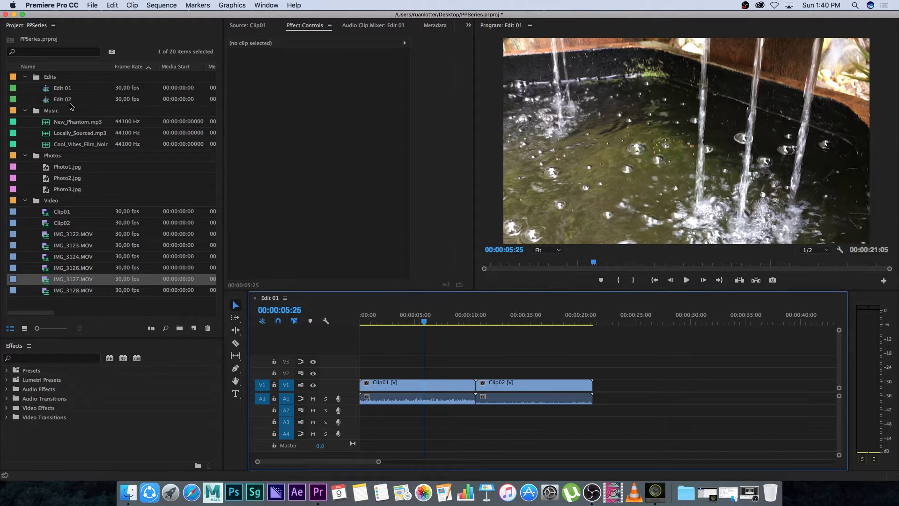
{"action": "double_click", "coordinate": [47, 102]}
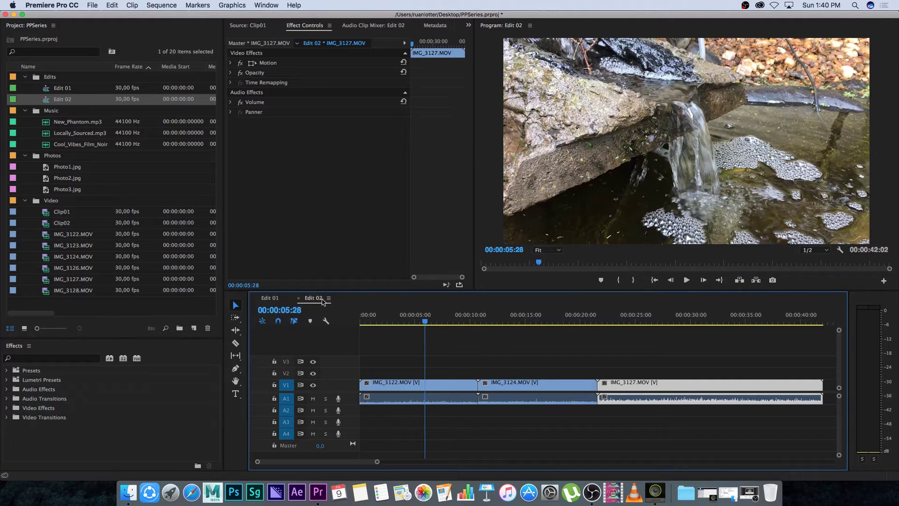
{"action": "left_click", "coordinate": [255, 297]}
{"action": "left_click_drag", "start_coordinate": [364, 319], "coordinate": [624, 314]}
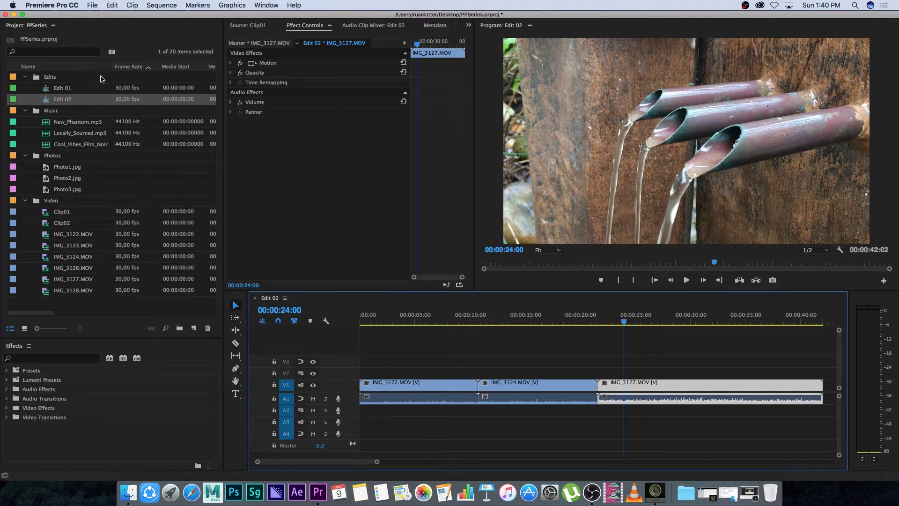
{"action": "left_click", "coordinate": [64, 89]}
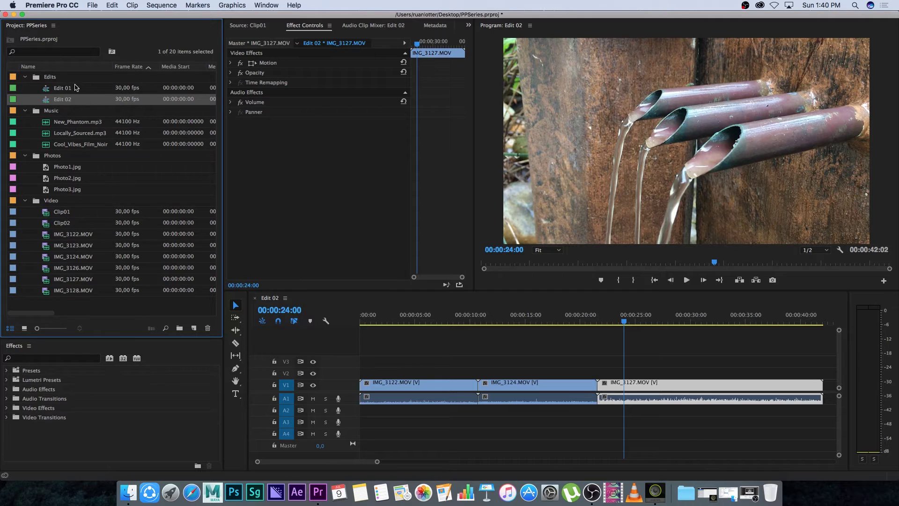
{"action": "left_click", "coordinate": [67, 89], "text": "super"}
{"action": "left_click", "coordinate": [67, 89]}
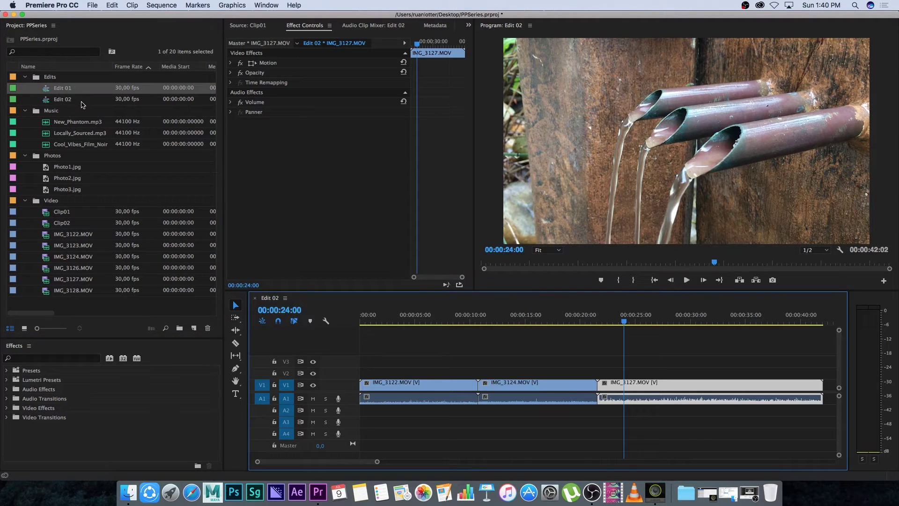
{"action": "double_click", "coordinate": [51, 89]}
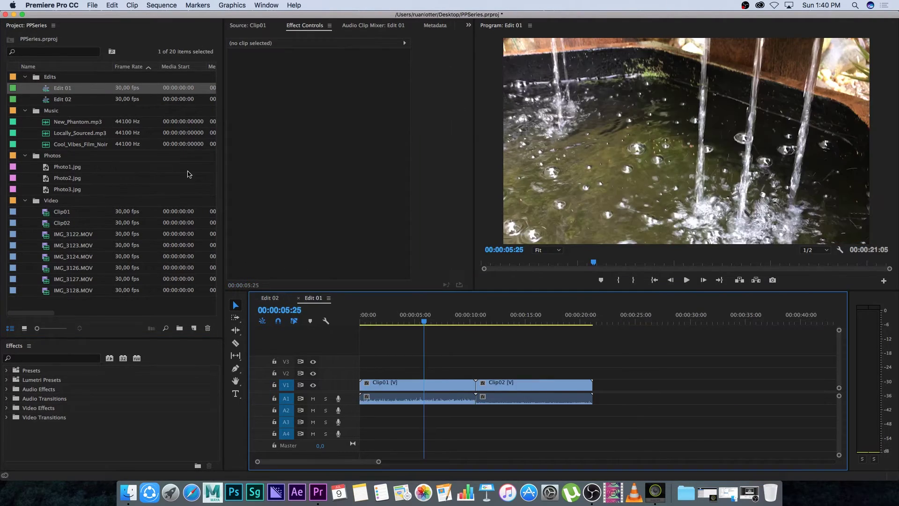
Close the Edit 02 timeline tab and rewind Edit 01 to its start.
{"action": "left_click", "coordinate": [255, 299]}
{"action": "left_click", "coordinate": [400, 314]}
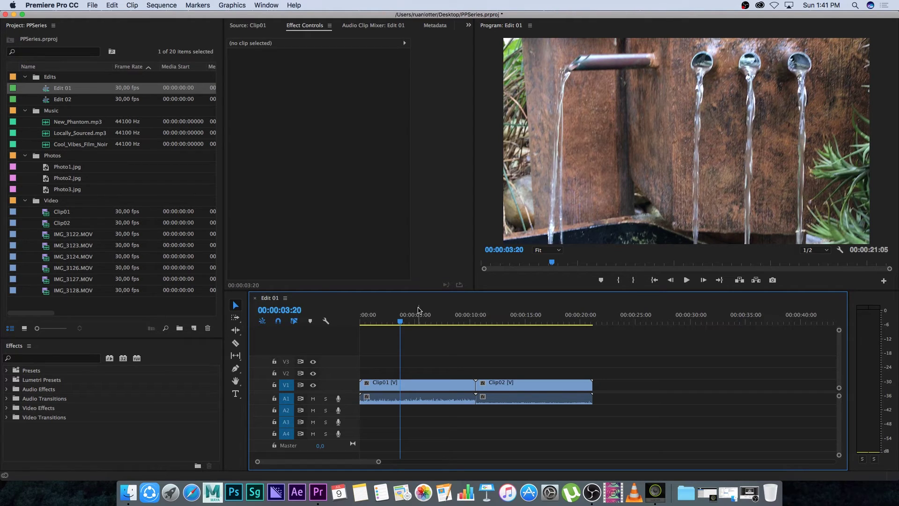
{"action": "key", "text": "Home"}
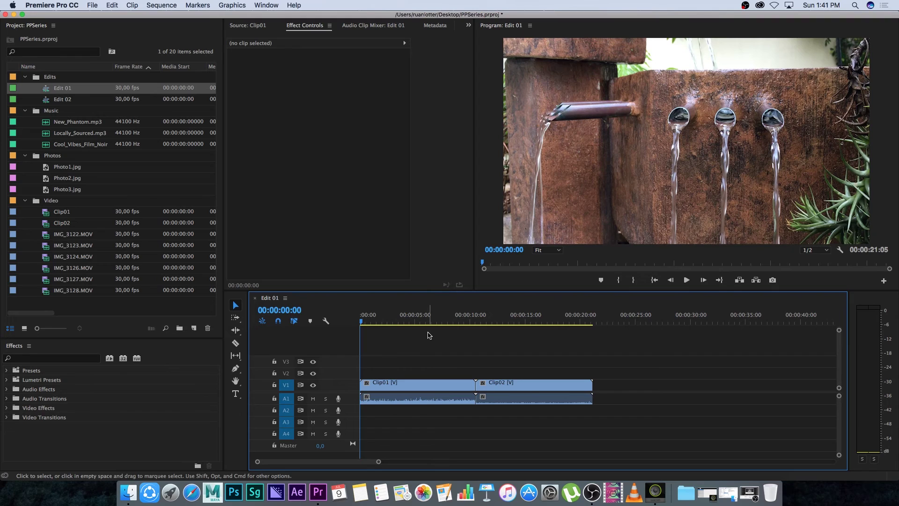